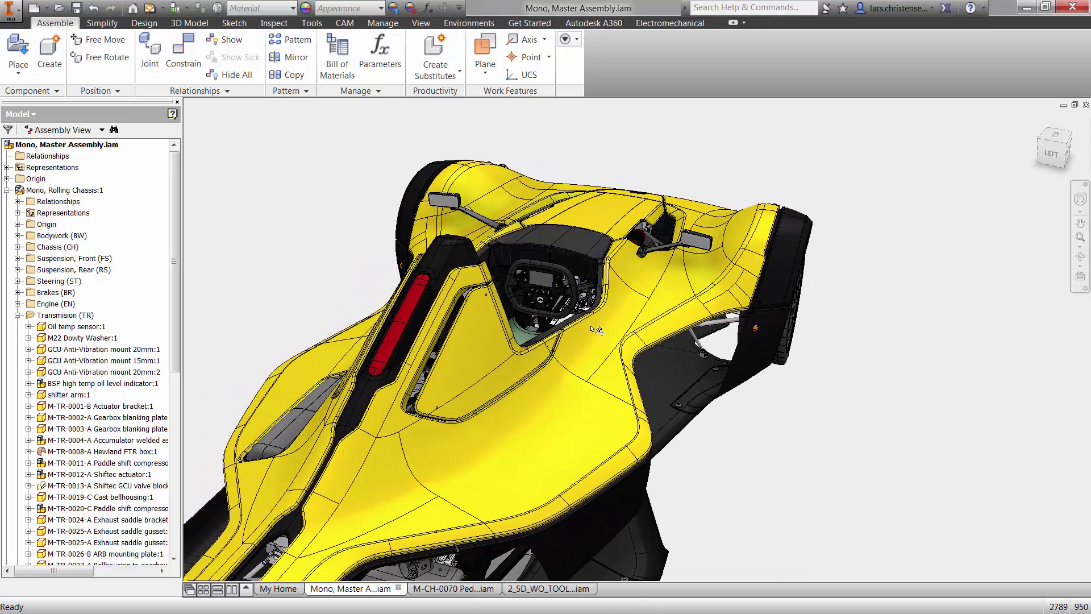
- Open the throttle pedal part on its own from the M-CH-0070 pedal box assembly and bring up its CAM tools
{"action": "left_click", "coordinate": [486, 590]}
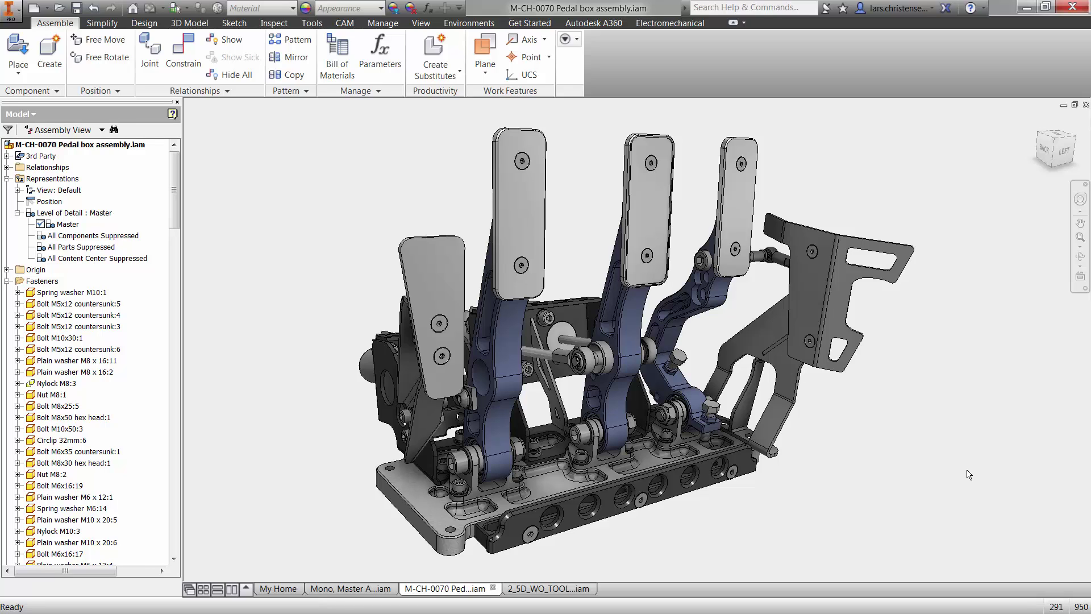
{"action": "left_click", "coordinate": [674, 336]}
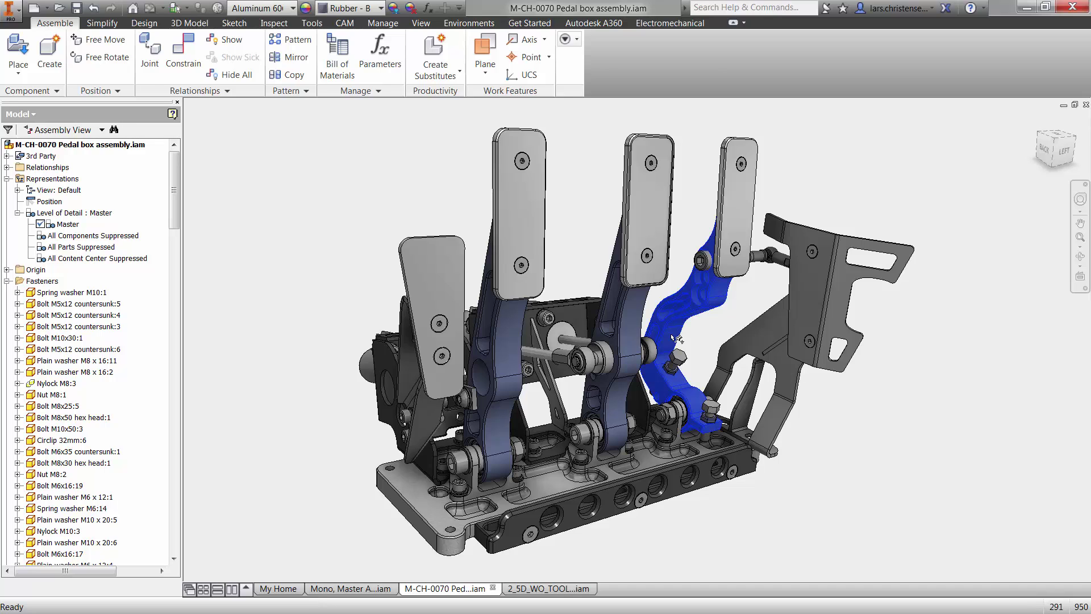
{"action": "right_click", "coordinate": [673, 336]}
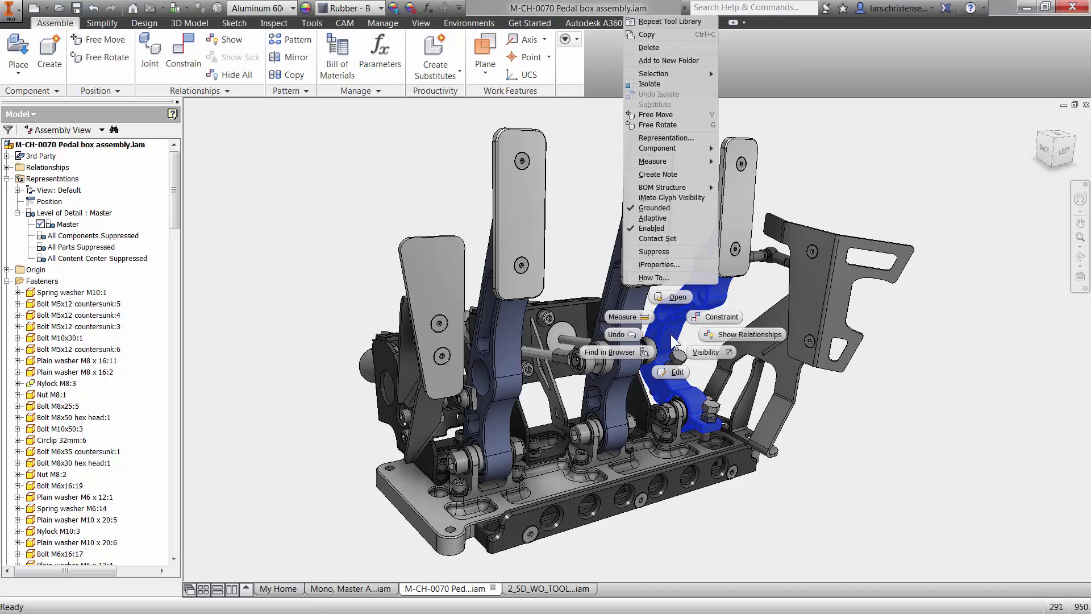
{"action": "left_click", "coordinate": [677, 303]}
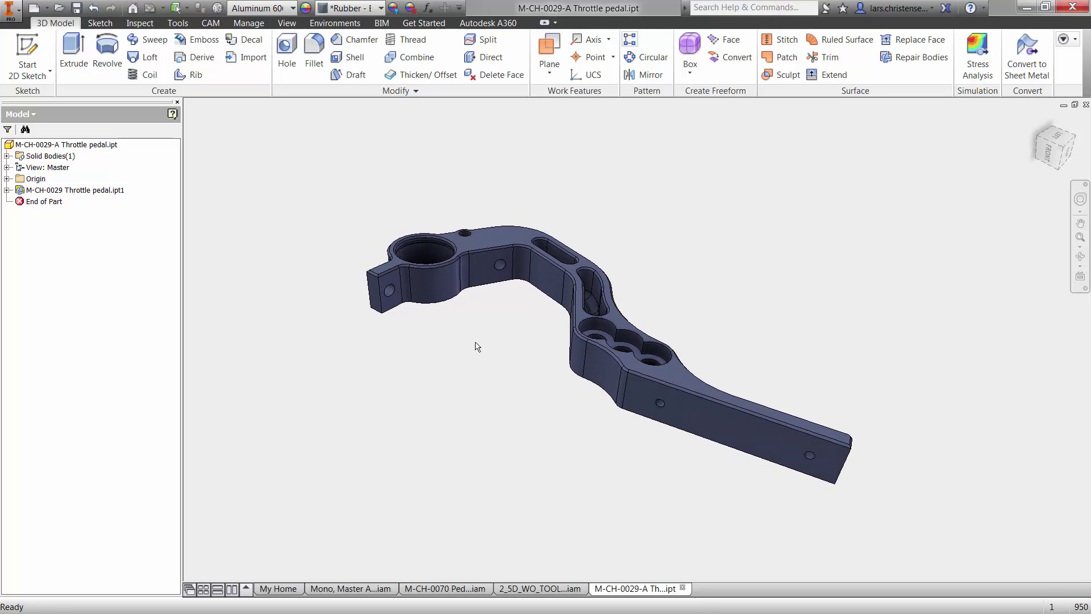
{"action": "left_click", "coordinate": [210, 23]}
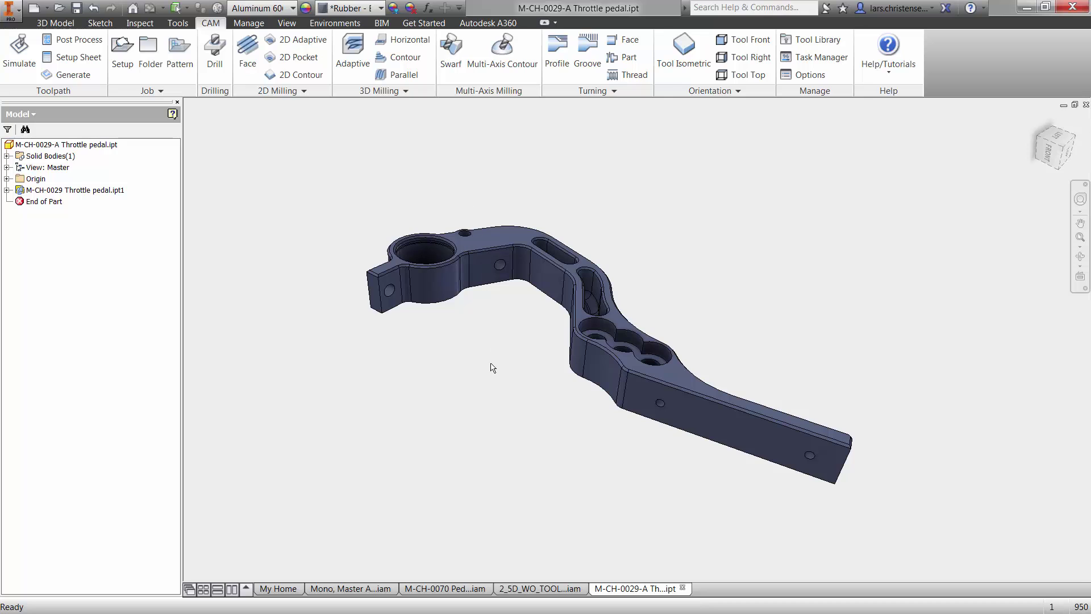
- Switch to the 2_5D_WO_TOOLPATH assembly and select Setup1 to examine its stock and work origin
{"action": "left_click", "coordinate": [550, 593]}
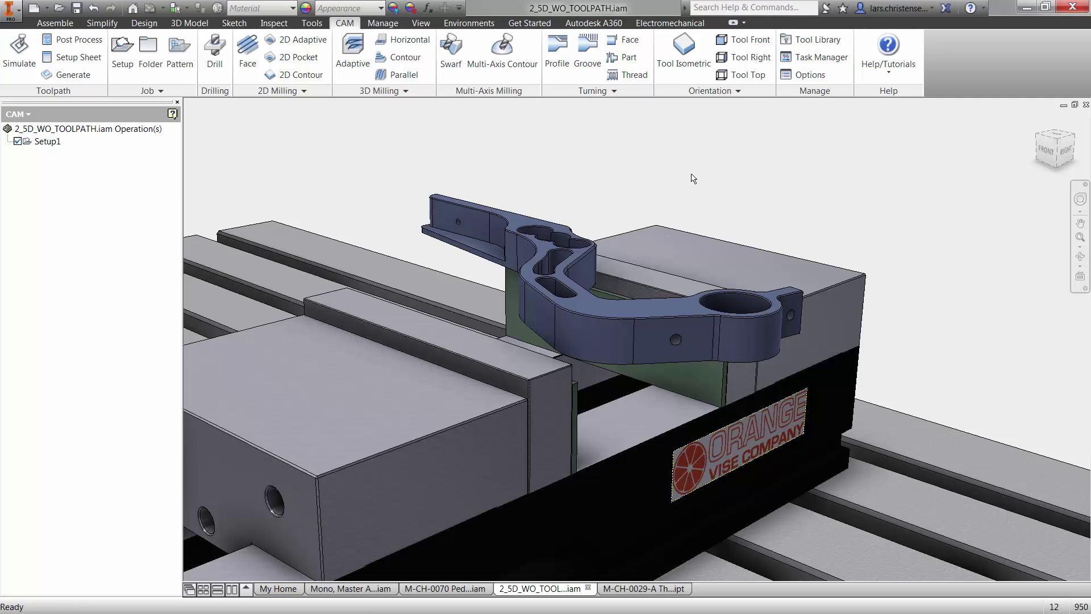
{"action": "left_click", "coordinate": [48, 141]}
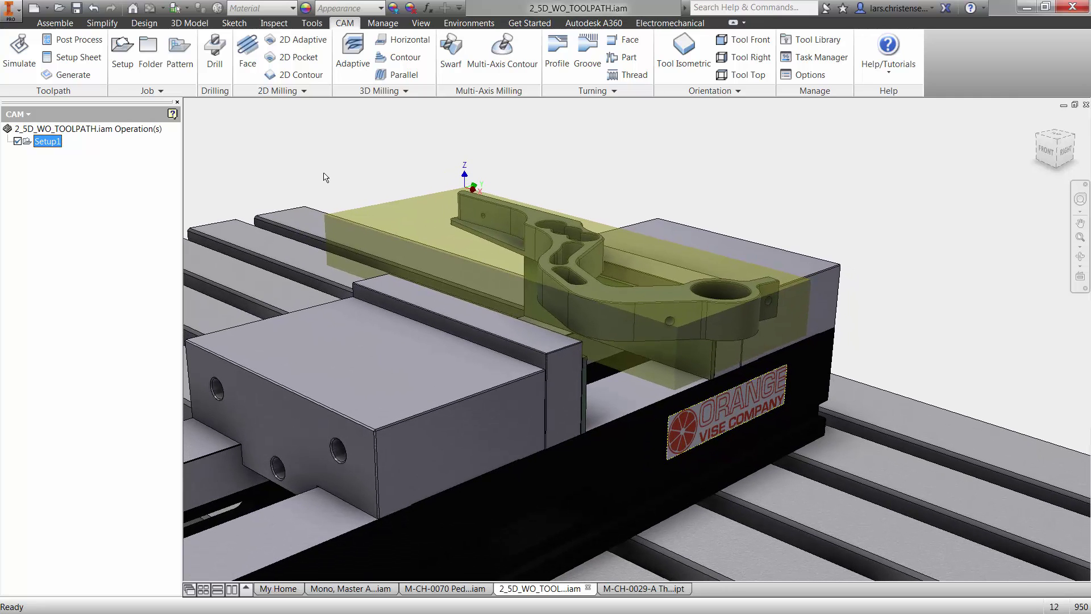
{"action": "left_click", "coordinate": [442, 144]}
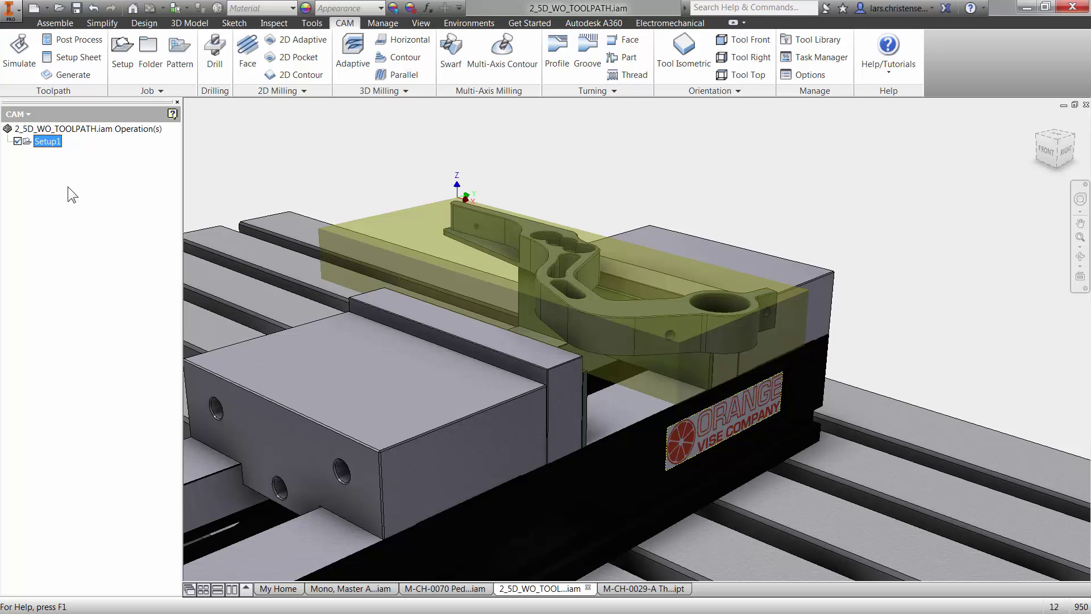
- Create a Face milling operation in Setup1 using the #1 Ø50 mm face mill from the Tutorial sample tool library
{"action": "left_click", "coordinate": [250, 53]}
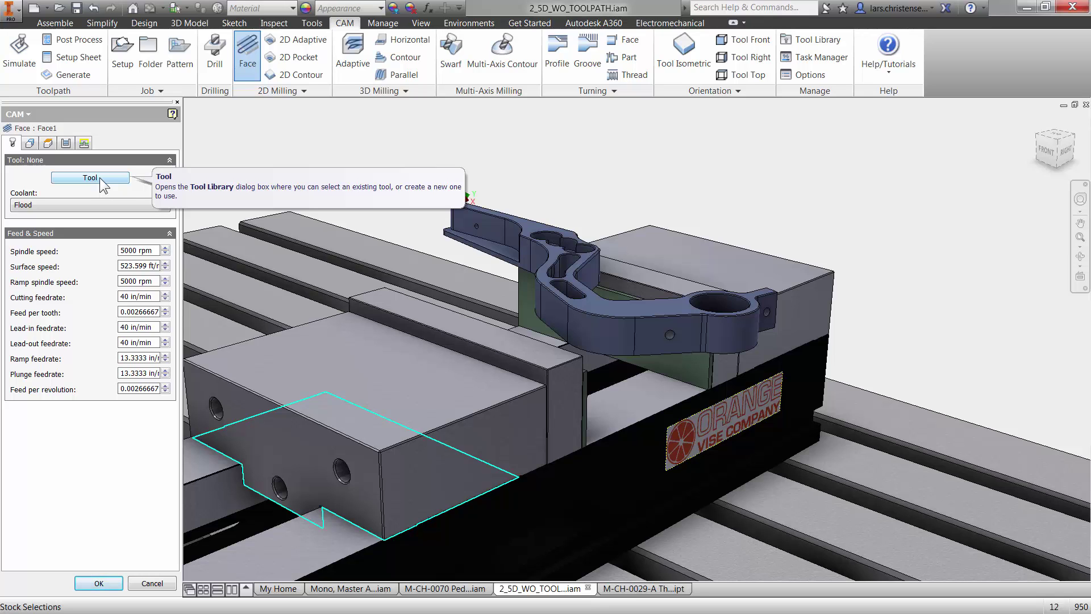
{"action": "left_click", "coordinate": [100, 177]}
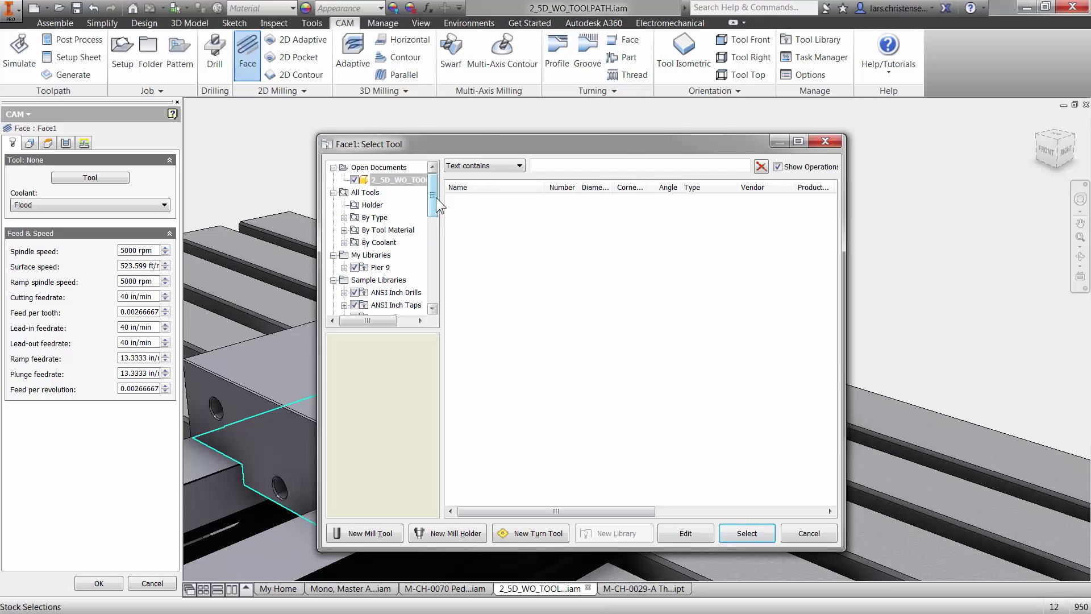
{"action": "left_click_drag", "start_coordinate": [435, 197], "coordinate": [434, 265]}
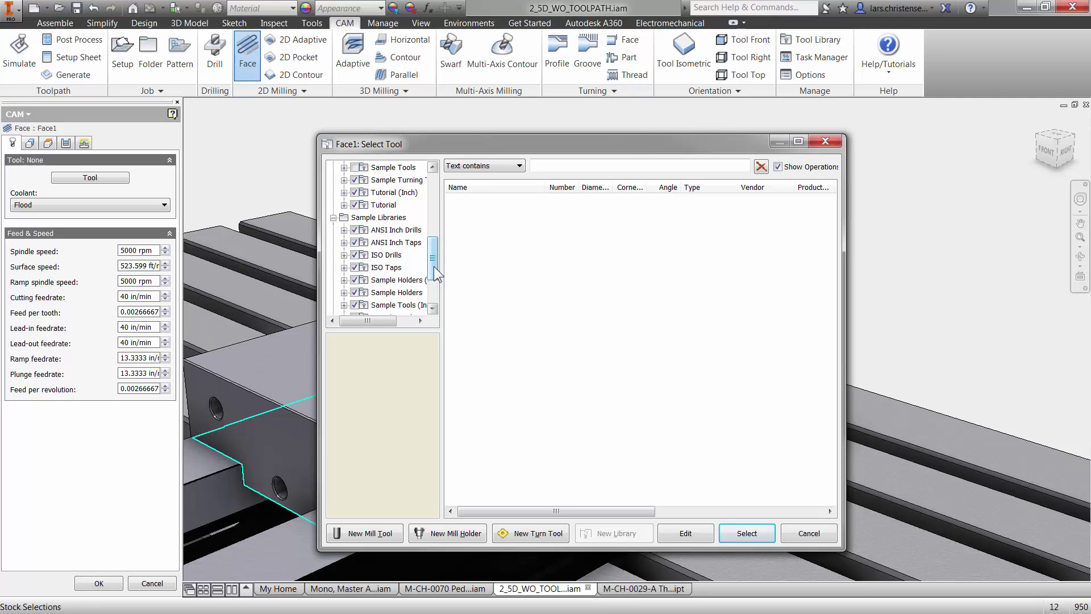
{"action": "left_click_drag", "start_coordinate": [434, 266], "coordinate": [438, 287]}
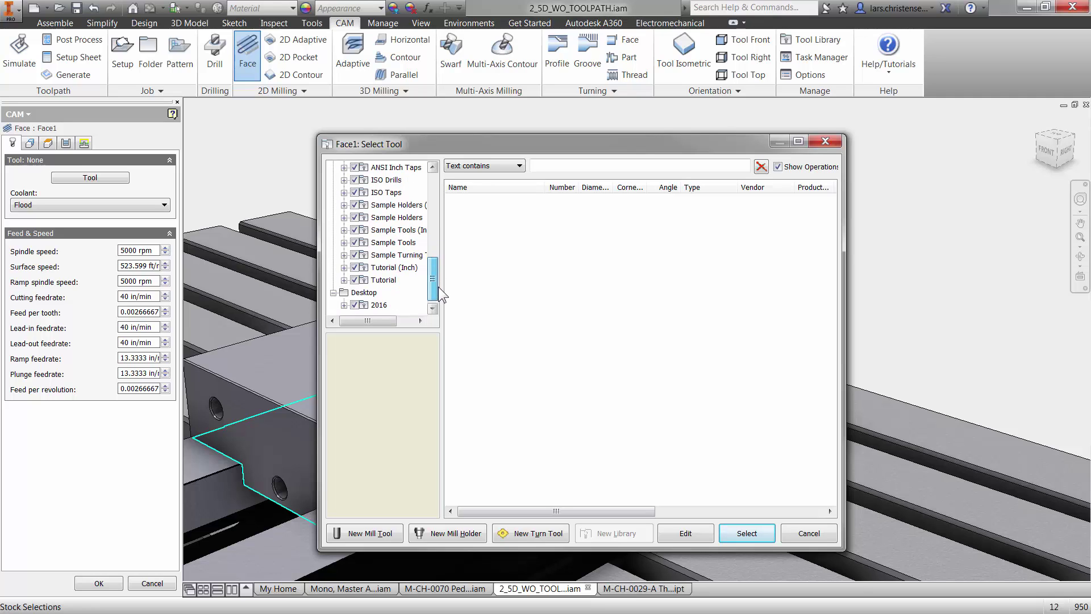
{"action": "left_click", "coordinate": [385, 283]}
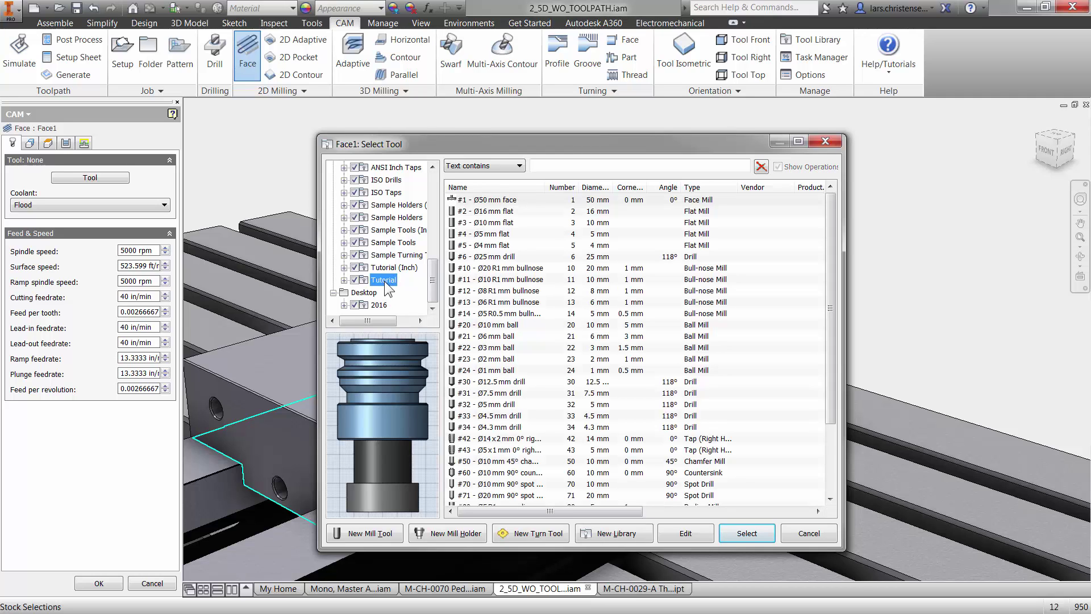
{"action": "left_click", "coordinate": [501, 201]}
{"action": "double_click", "coordinate": [501, 203]}
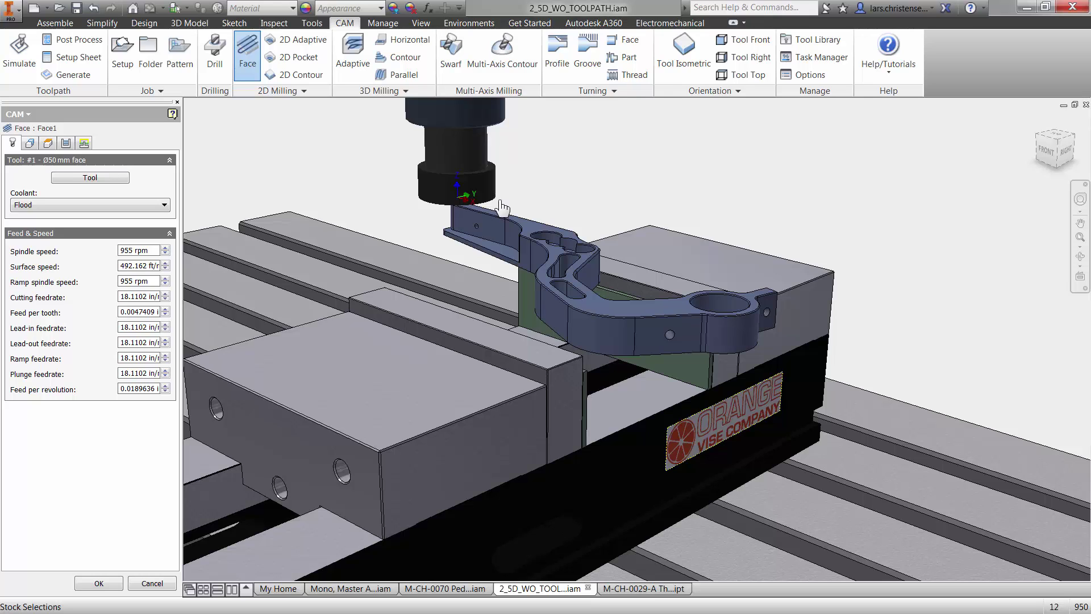
{"action": "left_click", "coordinate": [318, 375]}
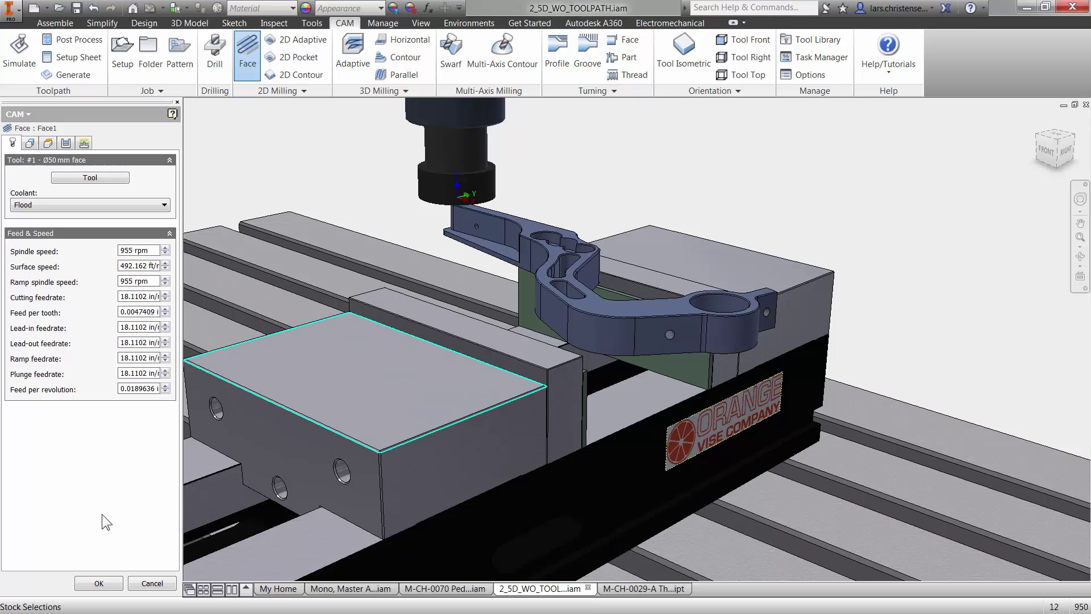
{"action": "left_click", "coordinate": [105, 578]}
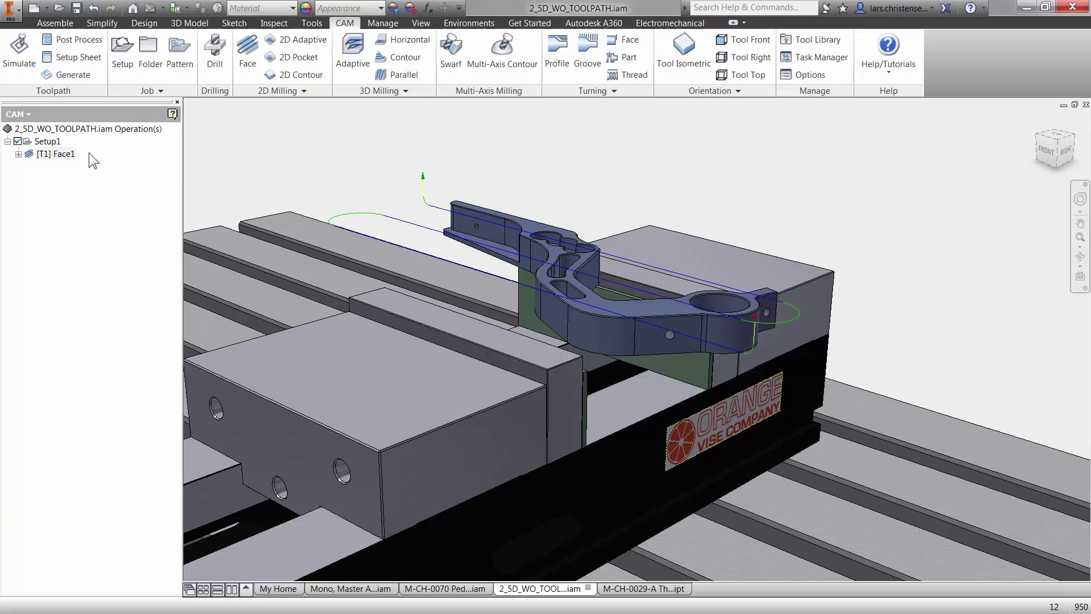
- Reopen the Face1 operation to review its tool, feed and speed settings, and accept them as they are
{"action": "right_click", "coordinate": [48, 159]}
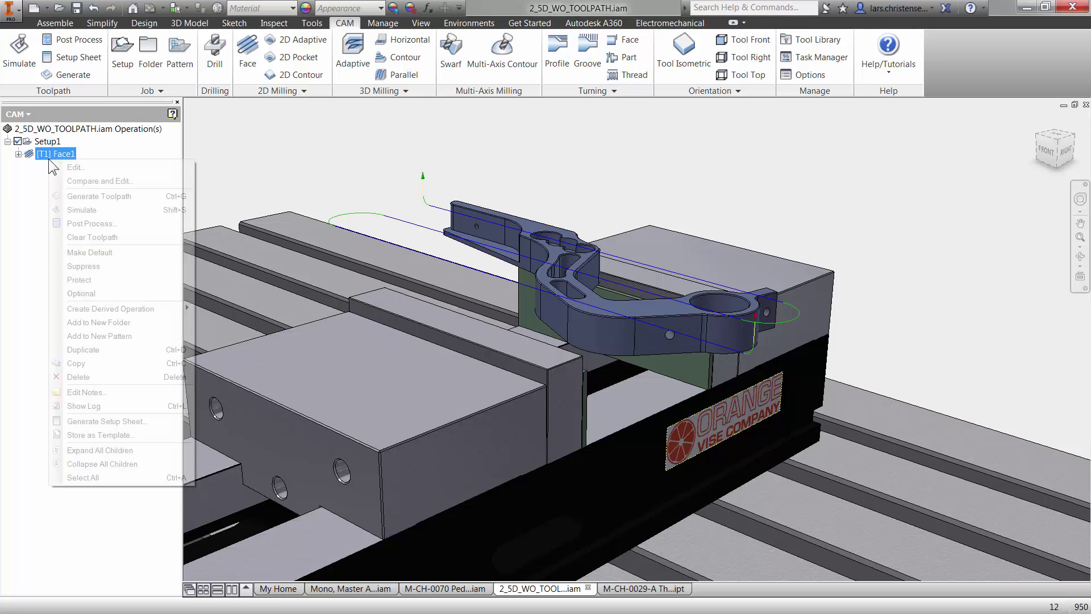
{"action": "left_click", "coordinate": [67, 165]}
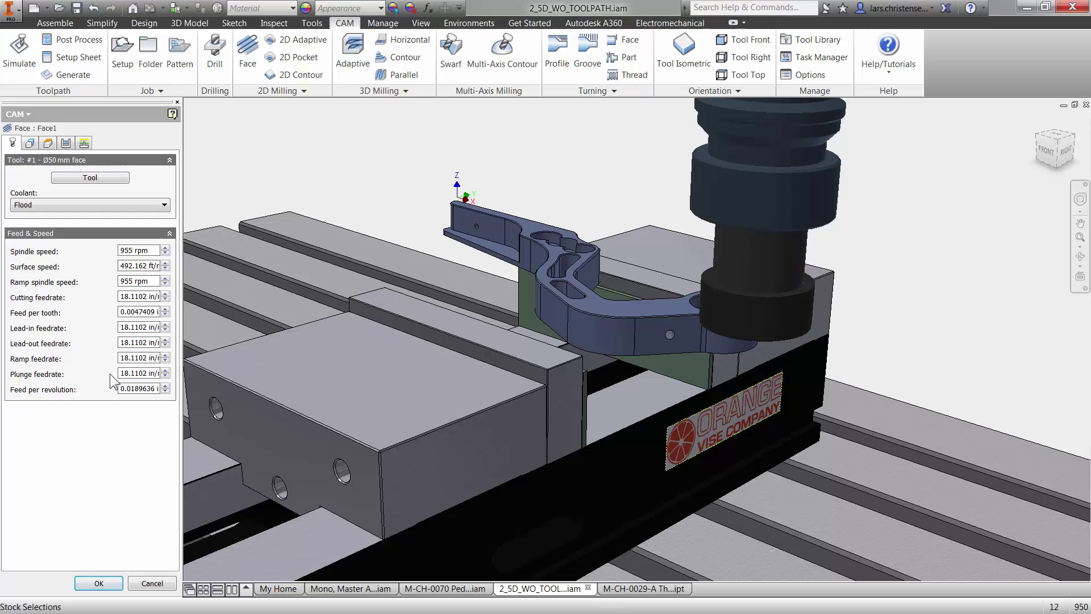
{"action": "left_click", "coordinate": [98, 583]}
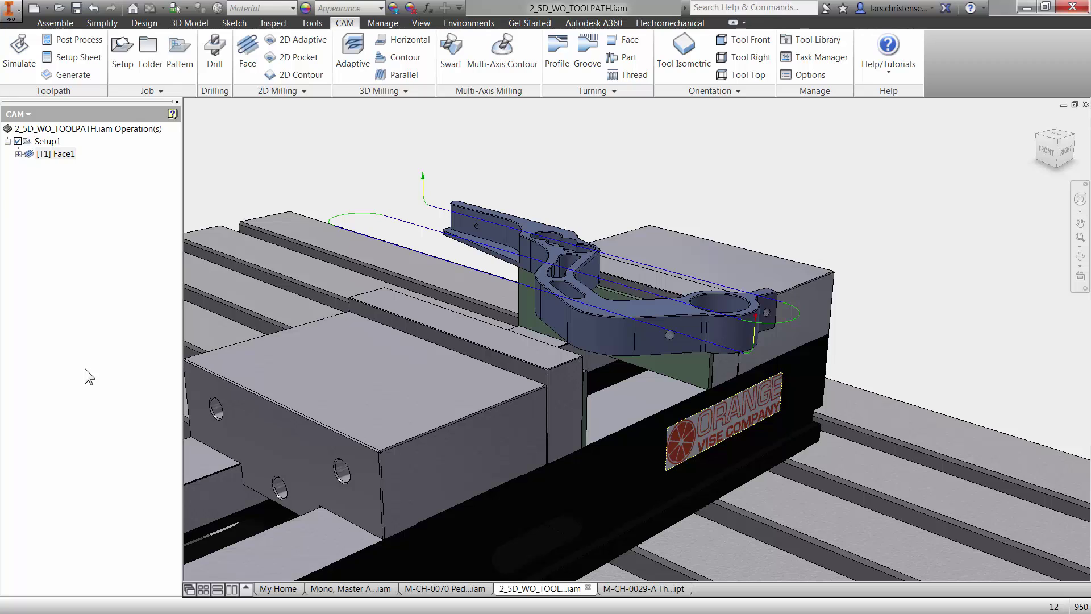
- Simulate the Face1 toolpath, first on the part alone and again with the stock displayed
{"action": "left_click", "coordinate": [19, 52]}
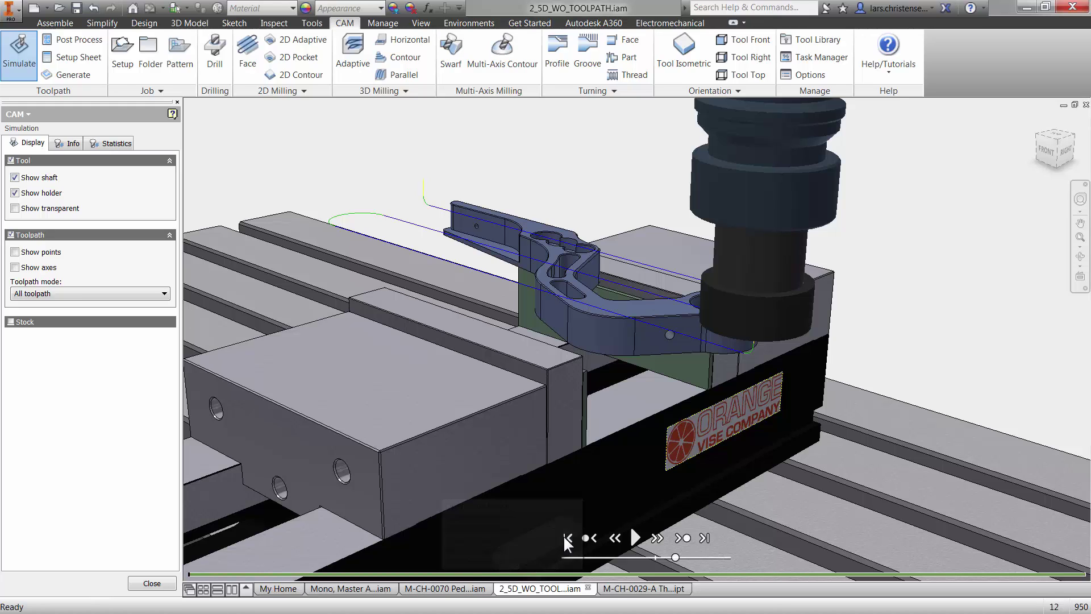
{"action": "left_click", "coordinate": [636, 537]}
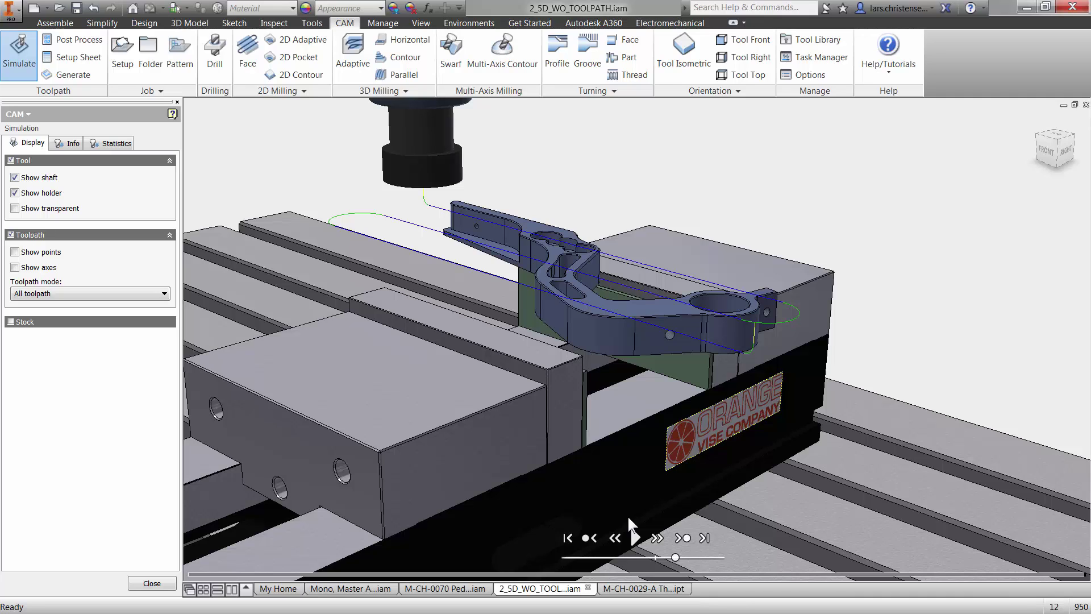
{"action": "left_click", "coordinate": [11, 322]}
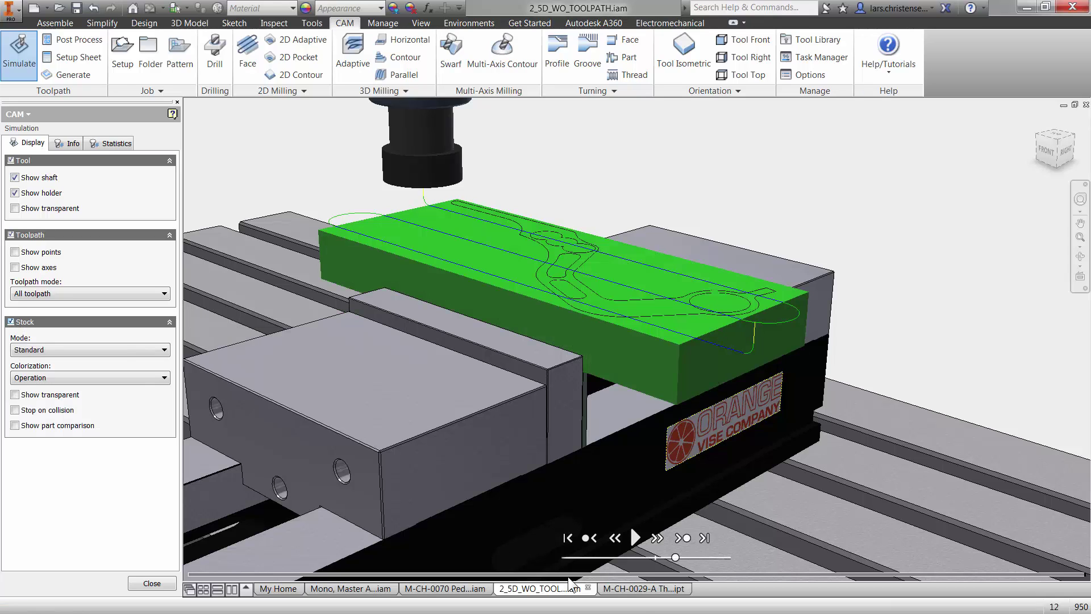
{"action": "left_click", "coordinate": [633, 538]}
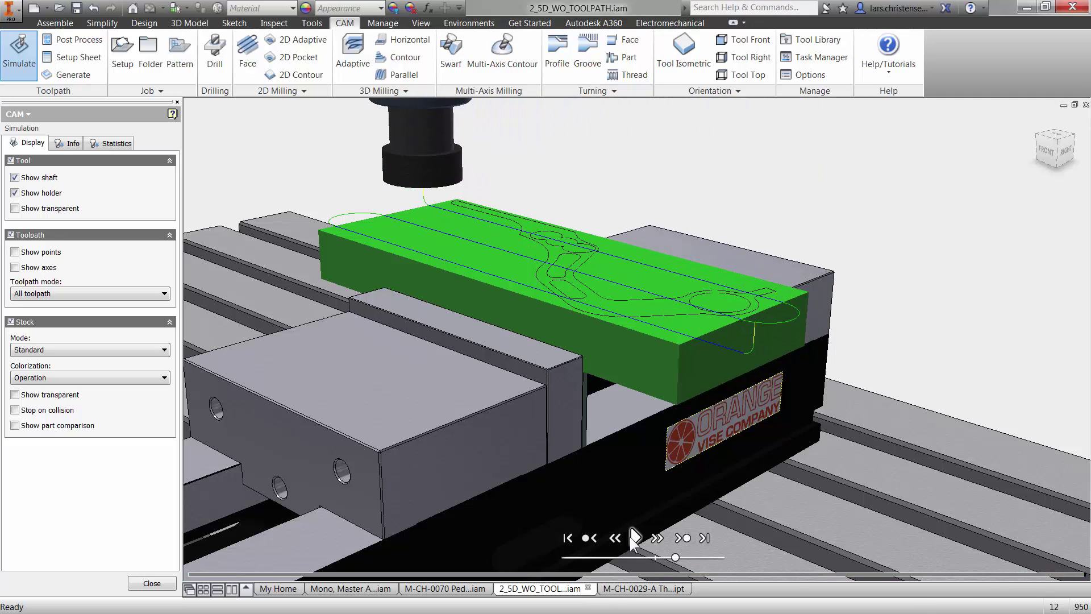
{"action": "left_click", "coordinate": [632, 538]}
{"action": "left_click", "coordinate": [145, 582]}
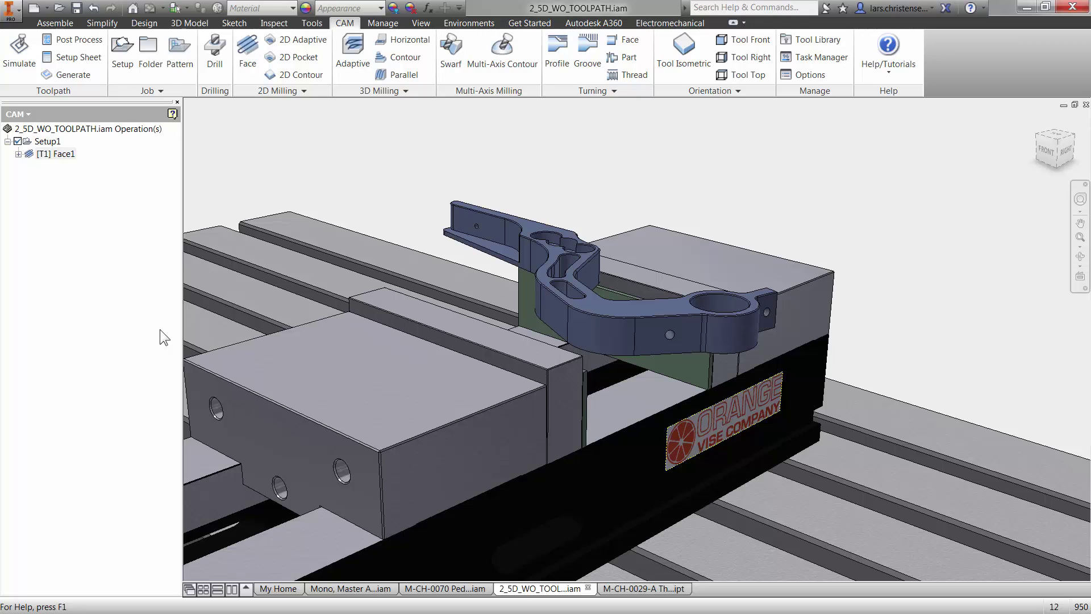
- Set up post-processing with the haas.cps Generic HAAS configuration and the program number 3333
{"action": "left_click", "coordinate": [85, 39]}
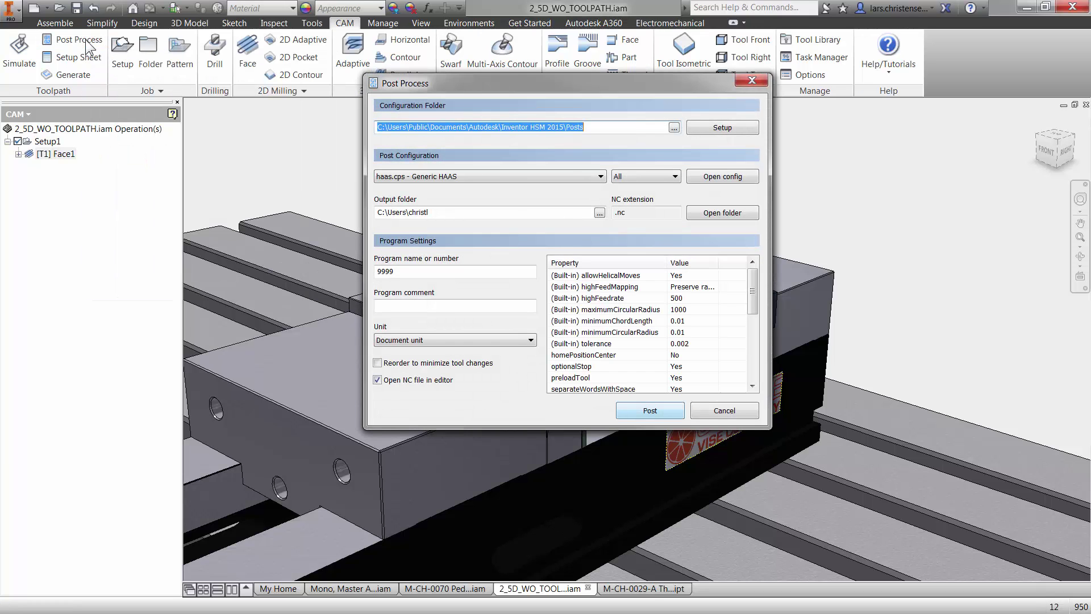
{"action": "left_click", "coordinate": [593, 179]}
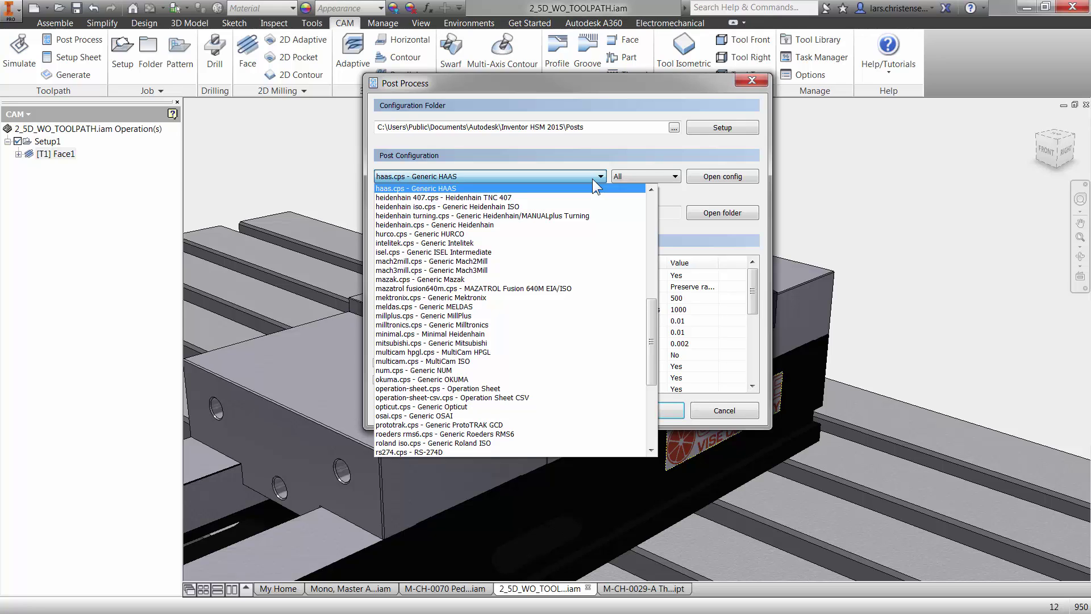
{"action": "left_click", "coordinate": [612, 151]}
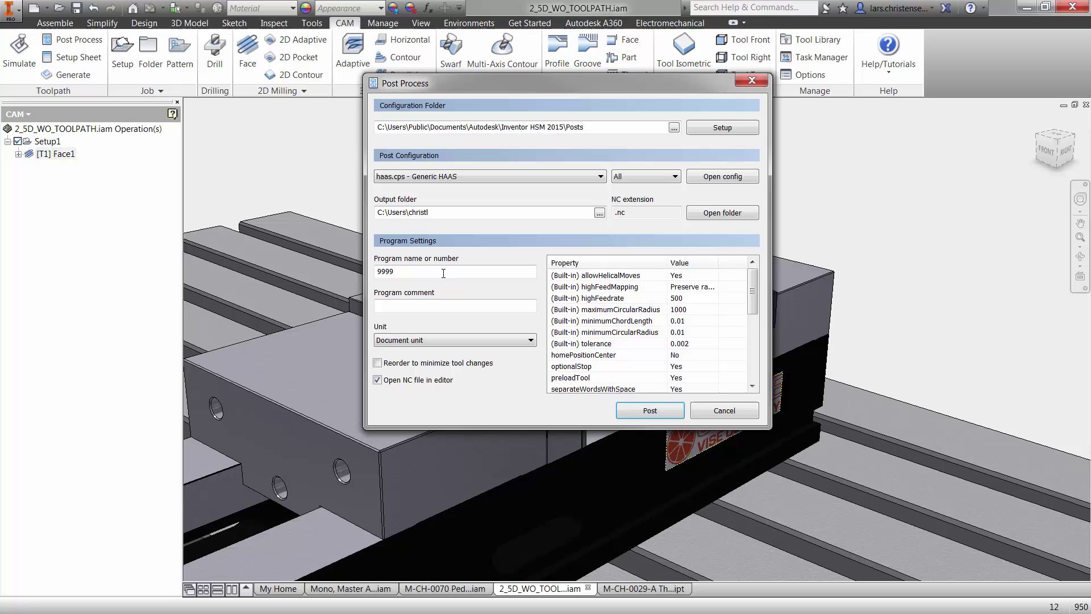
{"action": "left_click_drag", "start_coordinate": [409, 272], "coordinate": [279, 261]}
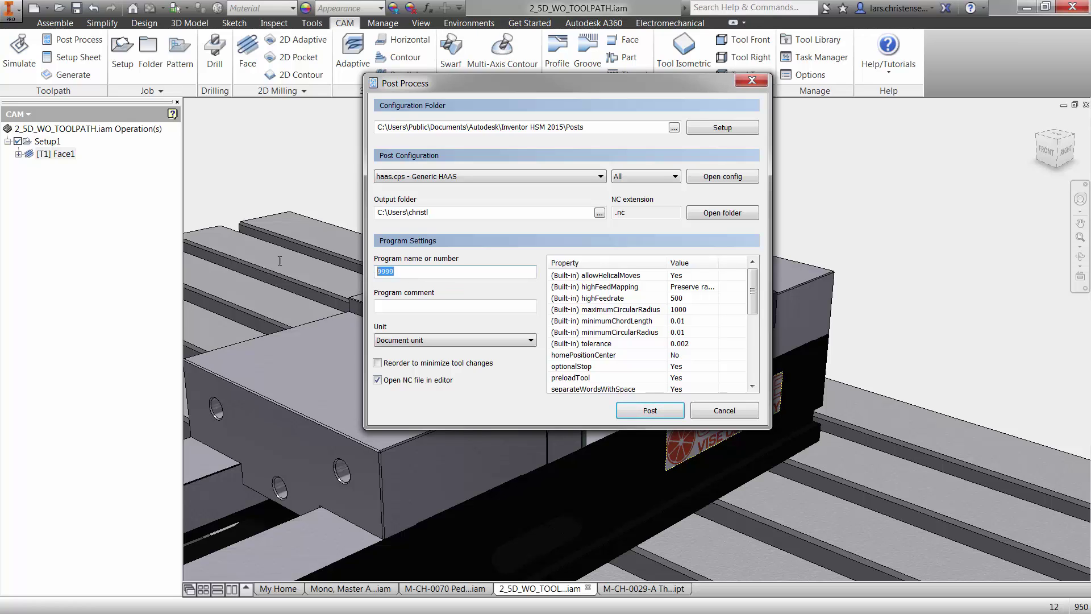
{"action": "type", "text": "3333"}
- Post the NC program to the Desktop as 3333.nc and close the NC editor after viewing the code
{"action": "left_click", "coordinate": [649, 412]}
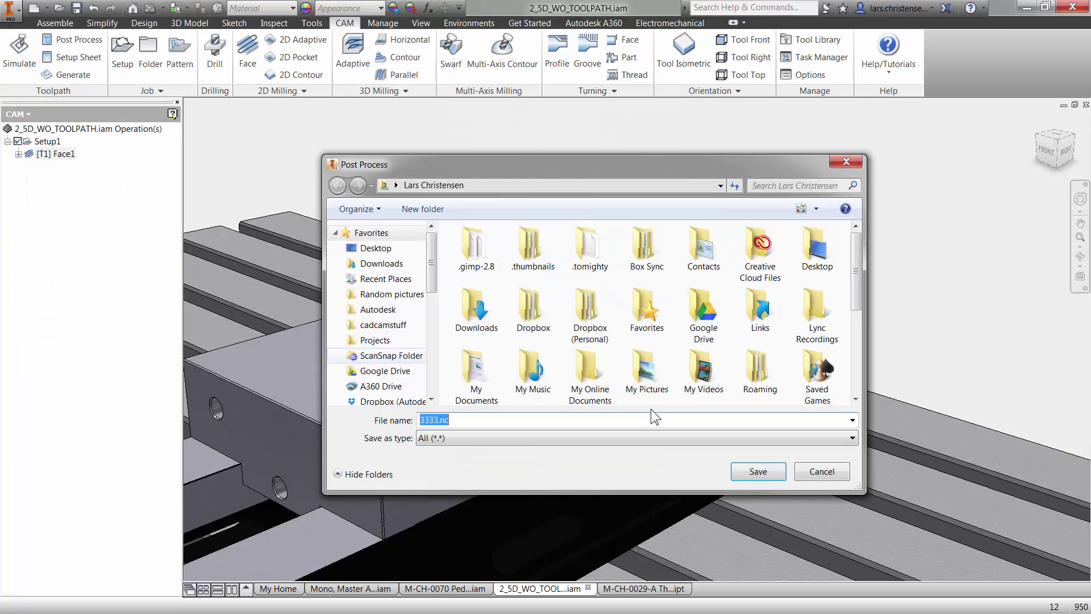
{"action": "left_click", "coordinate": [375, 249]}
{"action": "left_click", "coordinate": [747, 467]}
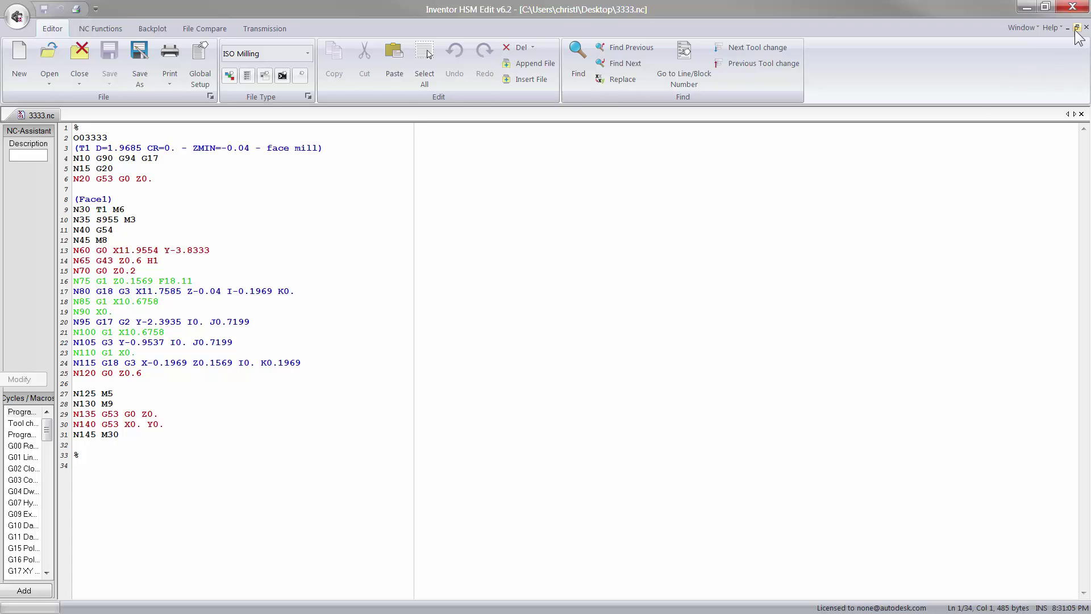
{"action": "left_click", "coordinate": [1074, 8]}
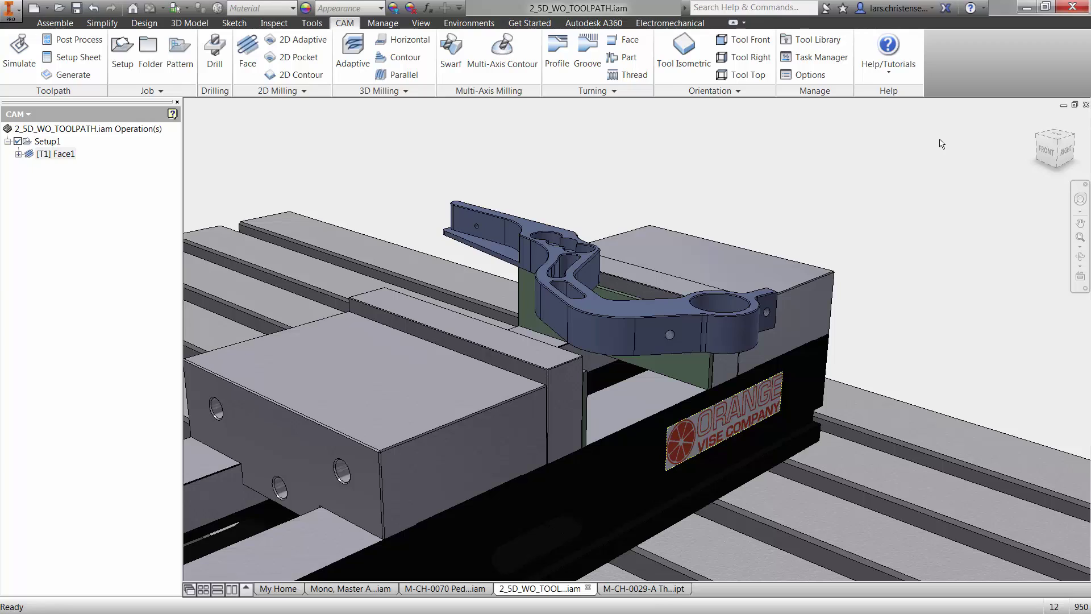